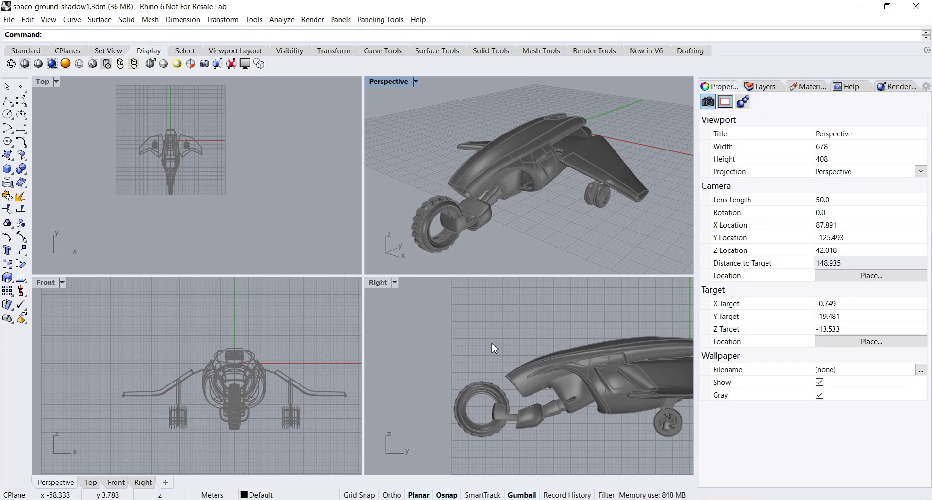
- Orbit the Perspective camera slightly downward around the spacecraft
{"action": "mouse_move", "coordinate": [538, 228]}
{"action": "right_mouse_down"}
{"action": "mouse_move", "coordinate": [605, 188]}
{"action": "mouse_move", "coordinate": [537, 198]}
{"action": "mouse_move", "coordinate": [526, 208]}
{"action": "mouse_move", "coordinate": [618, 201]}
{"action": "mouse_move", "coordinate": [535, 213]}
{"action": "right_mouse_up"}
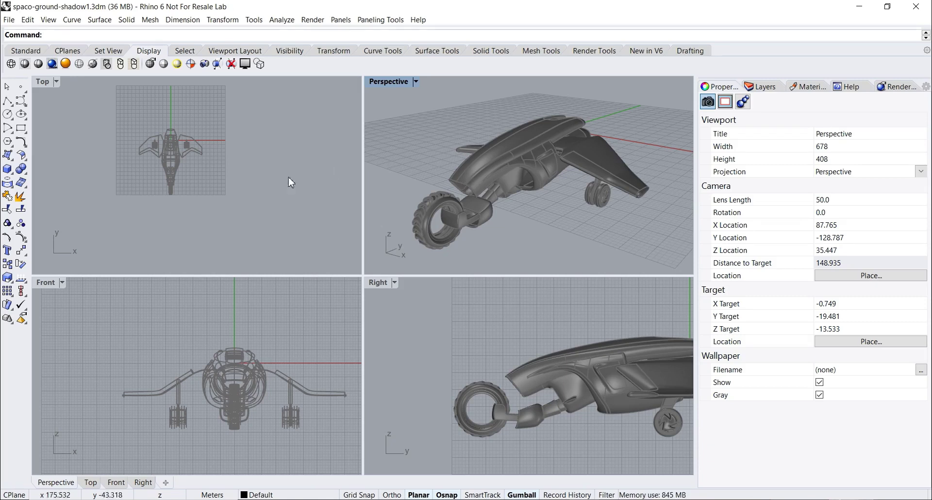
- Create a new floating viewport from the Perspective viewport's Viewport Layout menu
{"action": "left_click", "coordinate": [386, 83]}
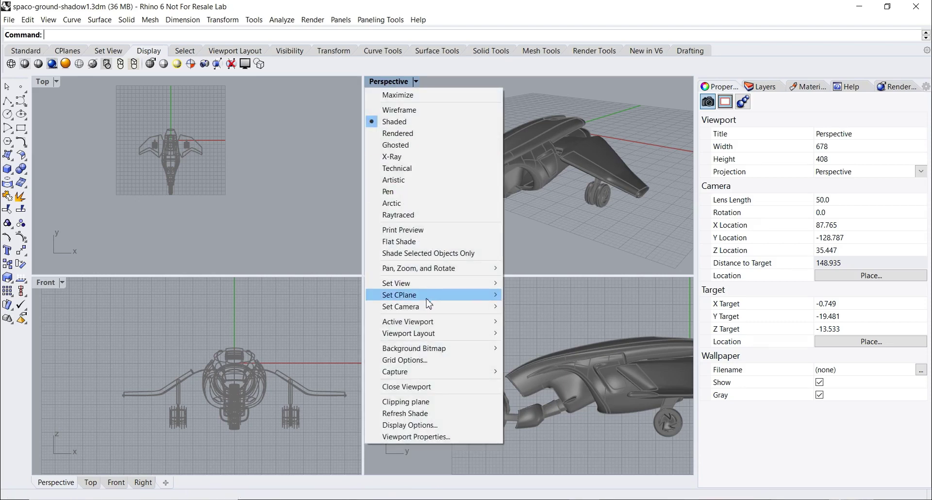
{"action": "mouse_move", "coordinate": [415, 309]}
{"action": "mouse_move", "coordinate": [403, 326]}
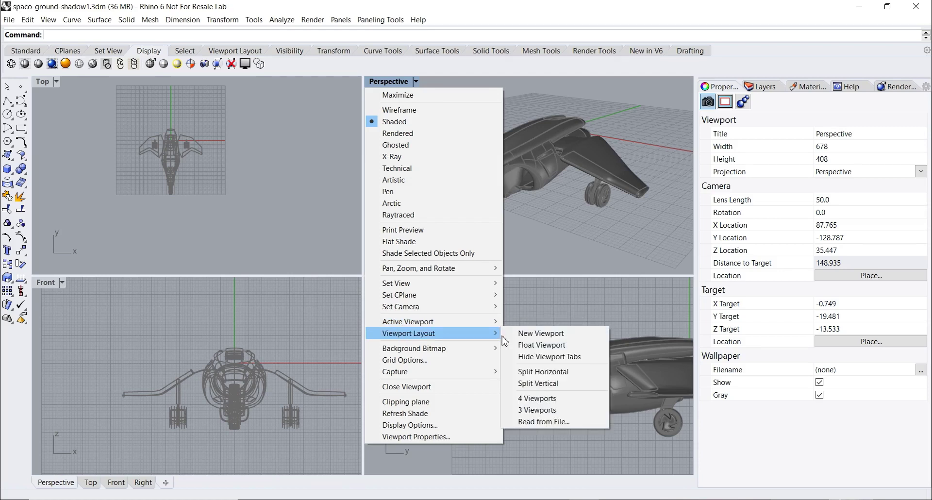
{"action": "left_click", "coordinate": [533, 335]}
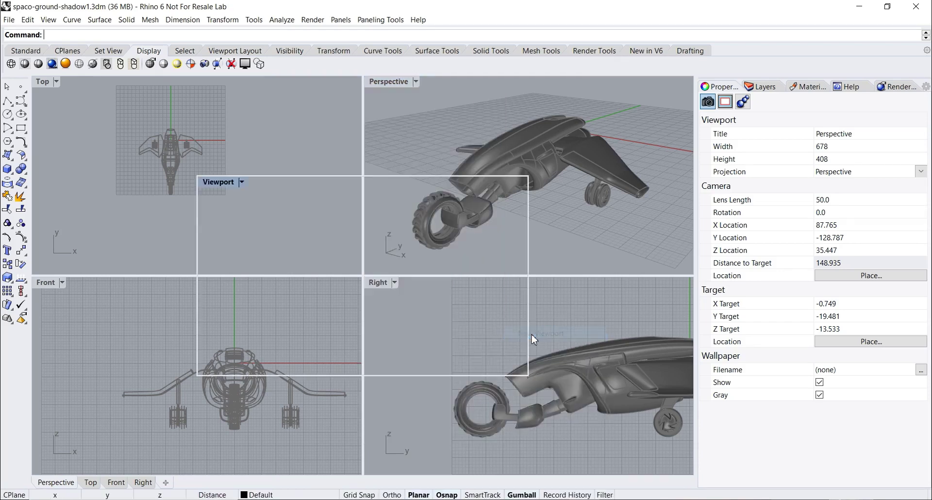
- Set the floating viewport to Perspective, then zoom out and pan to center the ship
{"action": "left_click", "coordinate": [220, 183]}
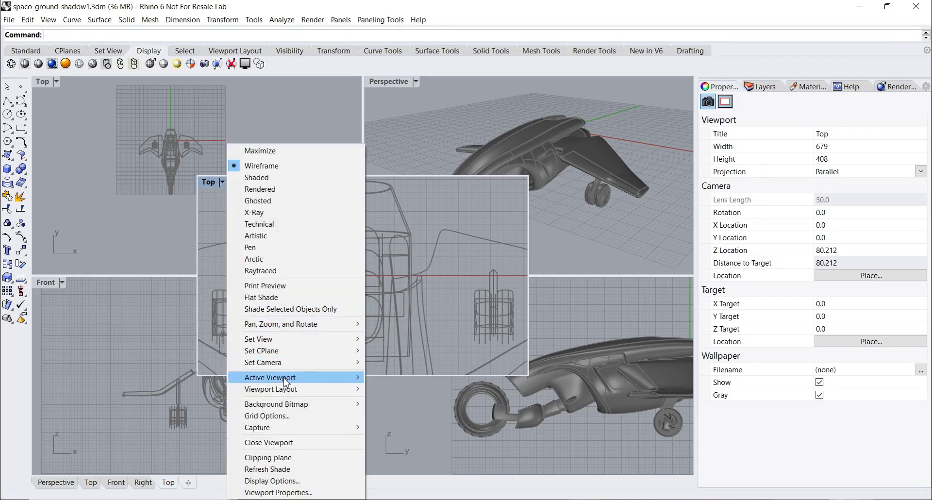
{"action": "mouse_move", "coordinate": [282, 345]}
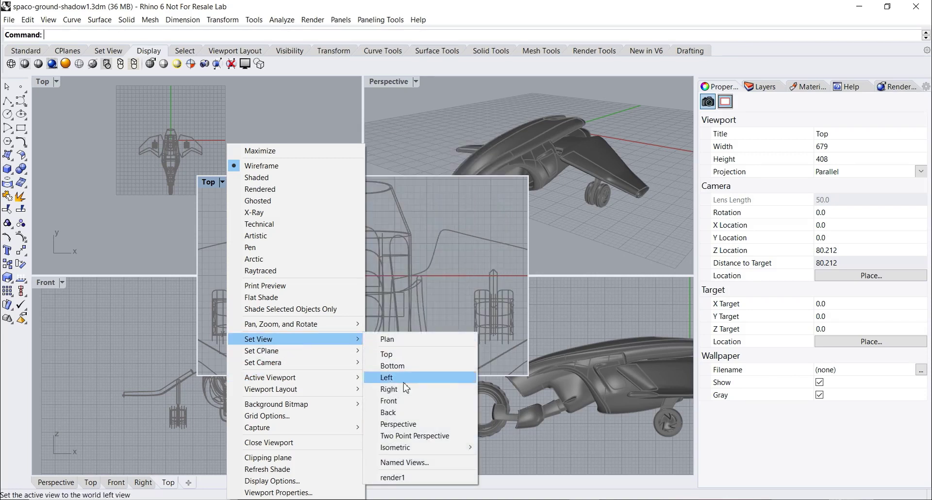
{"action": "left_click", "coordinate": [399, 423]}
{"action": "scroll", "coordinate": [378, 319], "scroll_direction": "down", "scroll_amount": 5}
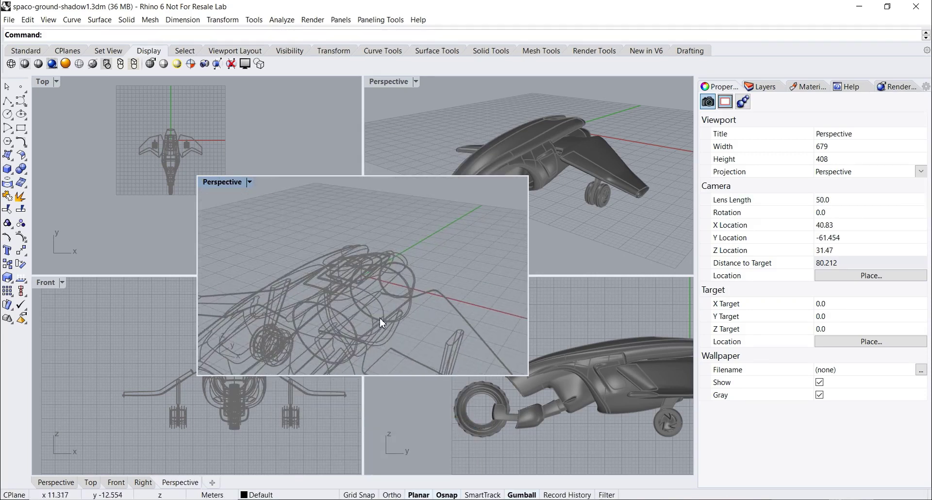
{"action": "scroll", "coordinate": [422, 269], "scroll_direction": "down", "scroll_amount": 5}
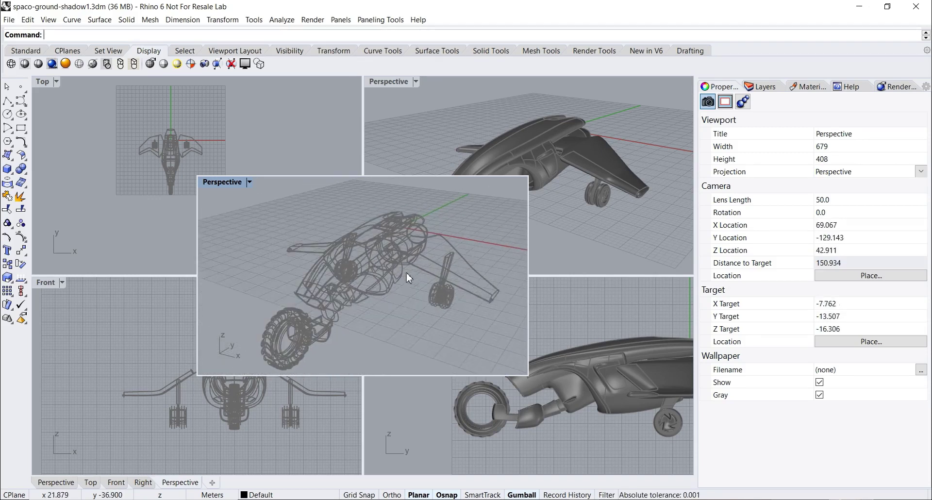
{"action": "mouse_move", "coordinate": [406, 276]}
{"action": "right_mouse_down", "text": "shift"}
{"action": "mouse_move", "coordinate": [401, 282]}
{"action": "mouse_move", "coordinate": [425, 293]}
{"action": "mouse_move", "coordinate": [393, 280]}
{"action": "right_mouse_up", "text": "shift"}
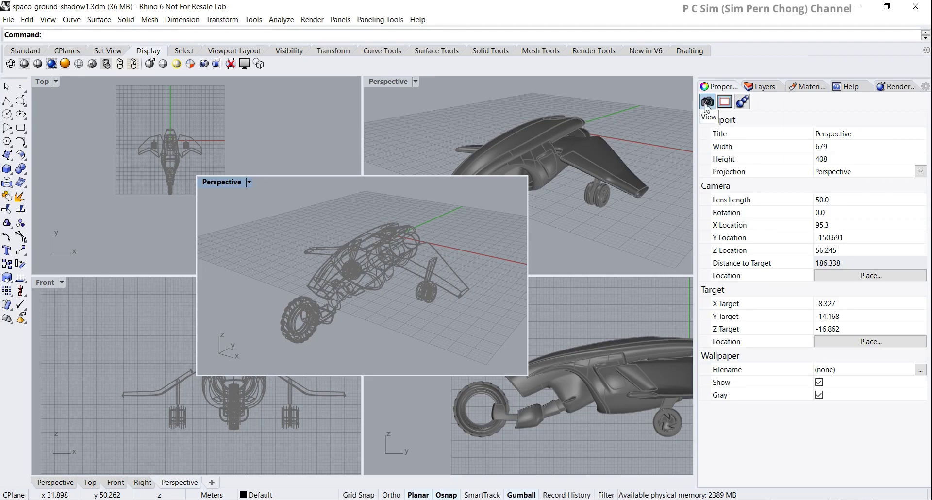
- Edit the viewport width and height values, then move the floating viewport up-left
{"action": "double_click", "coordinate": [833, 146]}
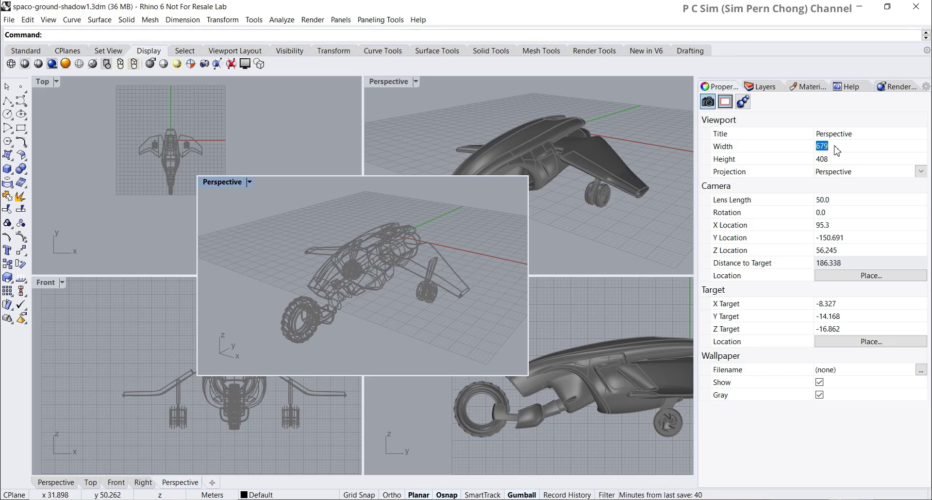
{"action": "type", "text": "24"}
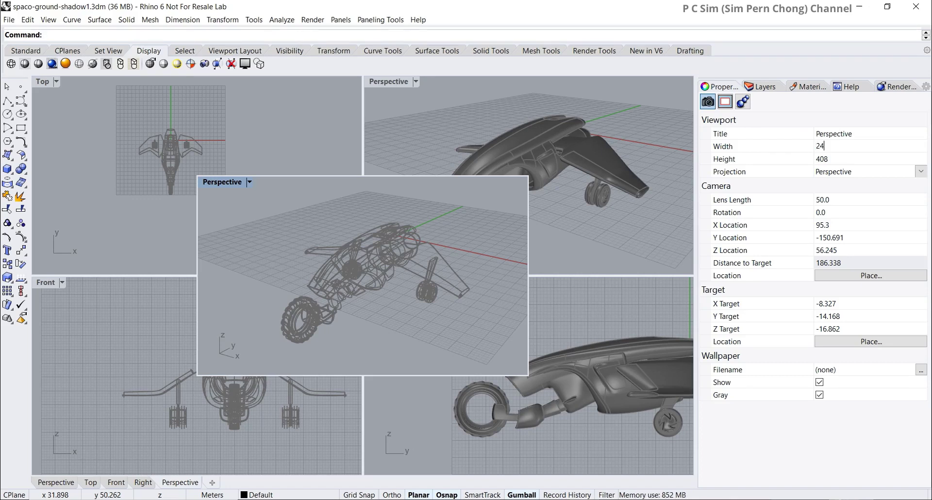
{"action": "type", "text": "00"}
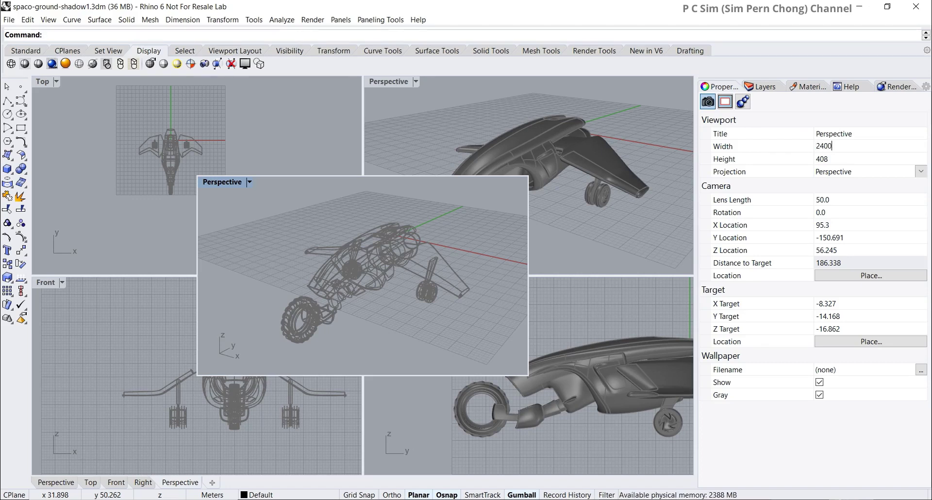
{"action": "left_click", "coordinate": [834, 161]}
{"action": "type", "text": "1800"}
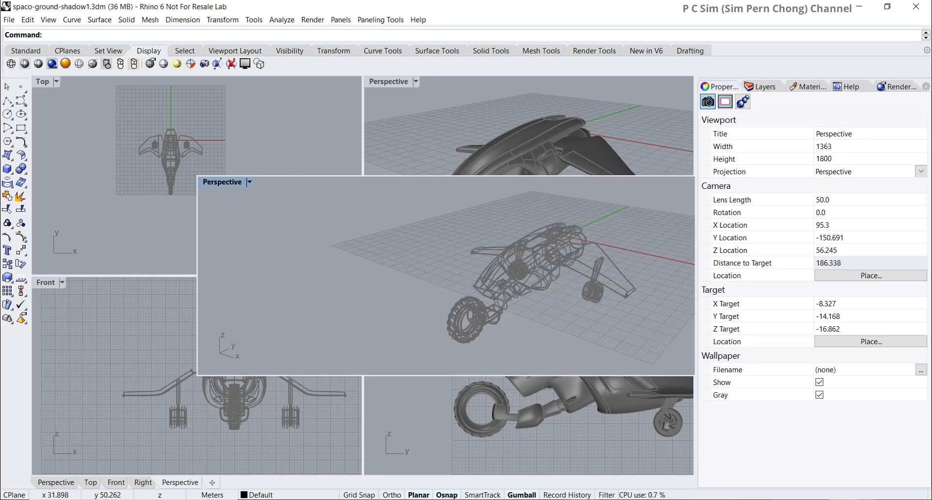
{"action": "key", "text": "Return"}
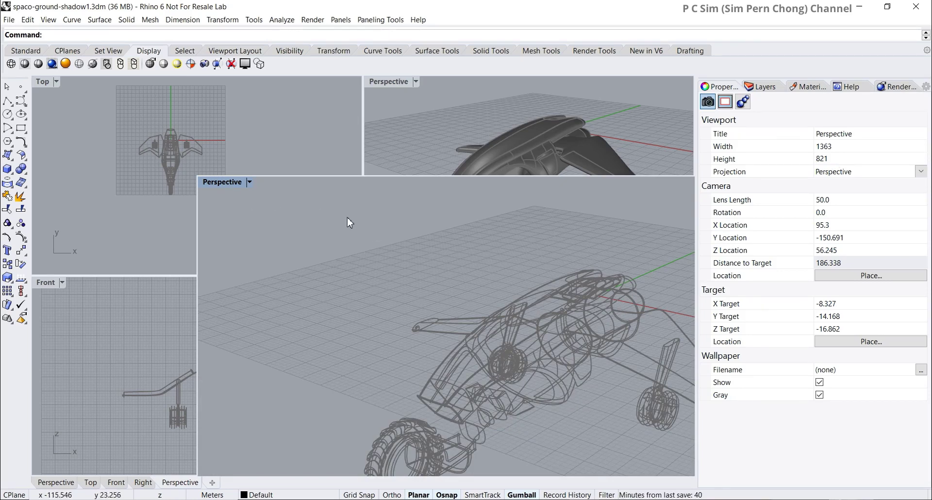
{"action": "left_click_drag", "start_coordinate": [219, 187], "coordinate": [97, 129]}
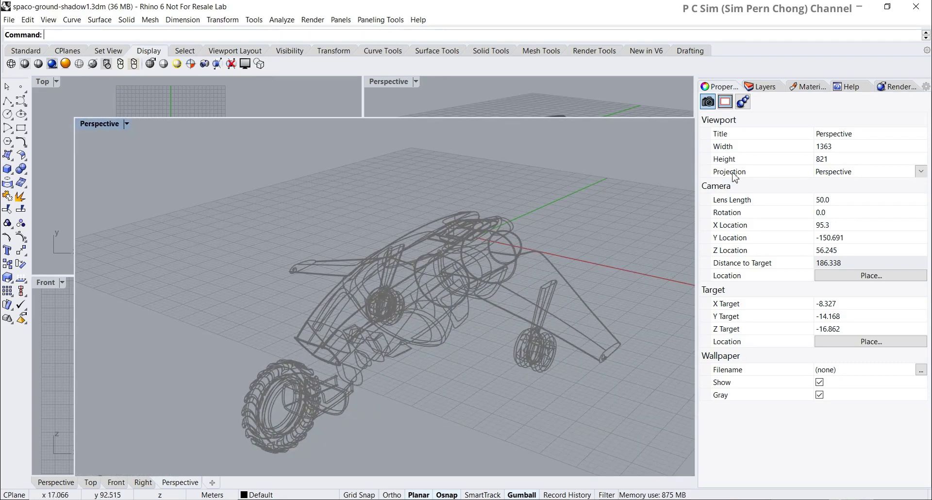
- Set the floating viewport's width to 800 and height to 600
{"action": "double_click", "coordinate": [838, 147]}
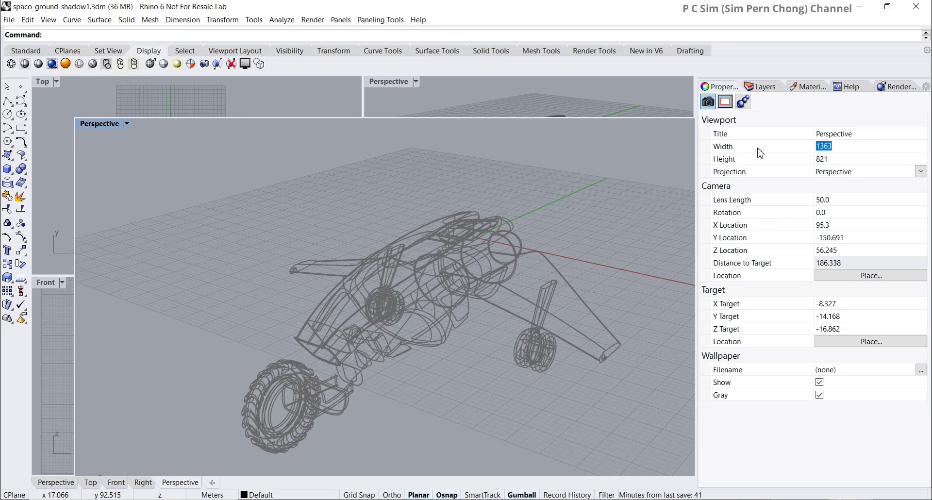
{"action": "type", "text": "800"}
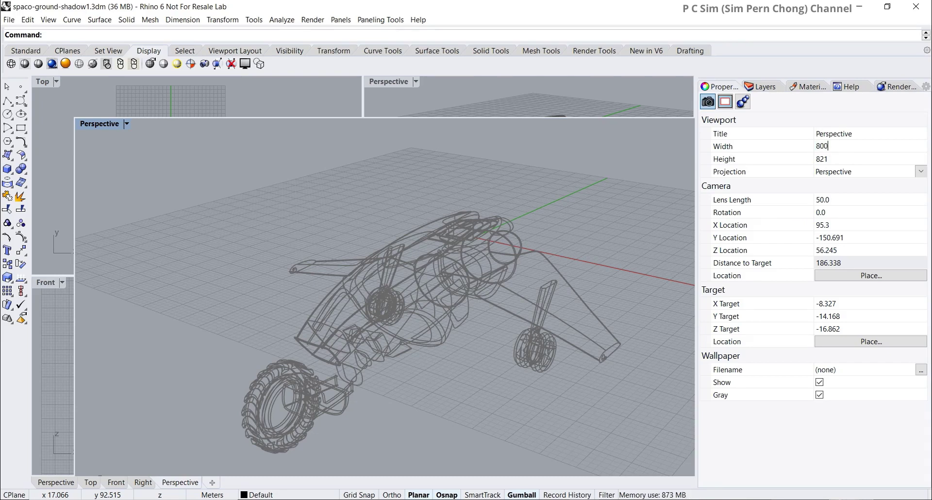
{"action": "left_click", "coordinate": [816, 158]}
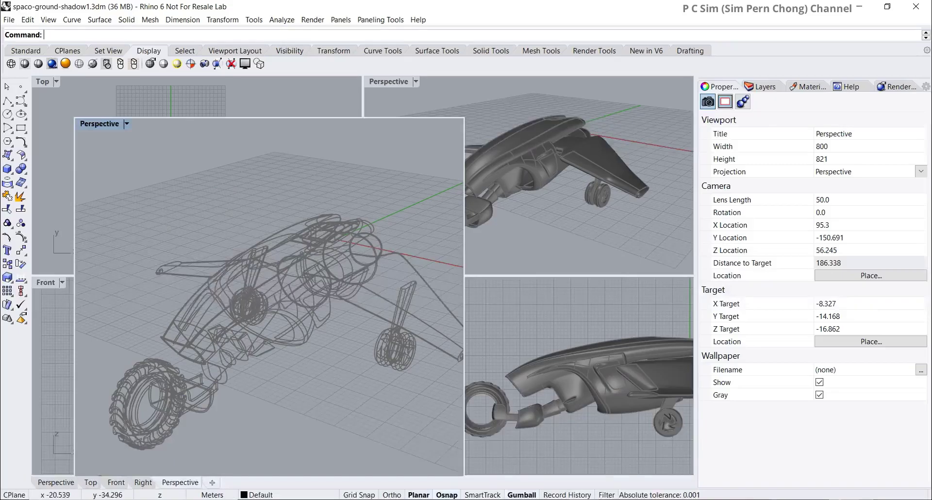
{"action": "double_click", "coordinate": [829, 160]}
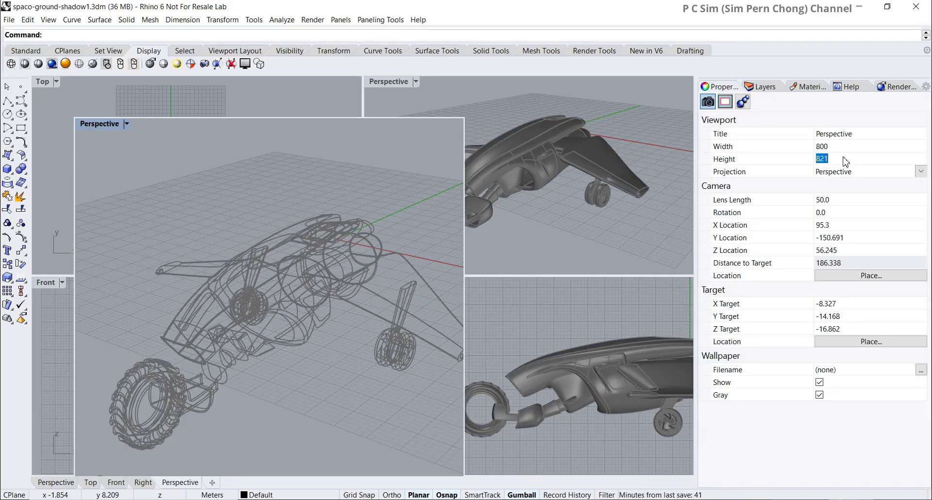
{"action": "type", "text": "600"}
{"action": "key", "text": "Return"}
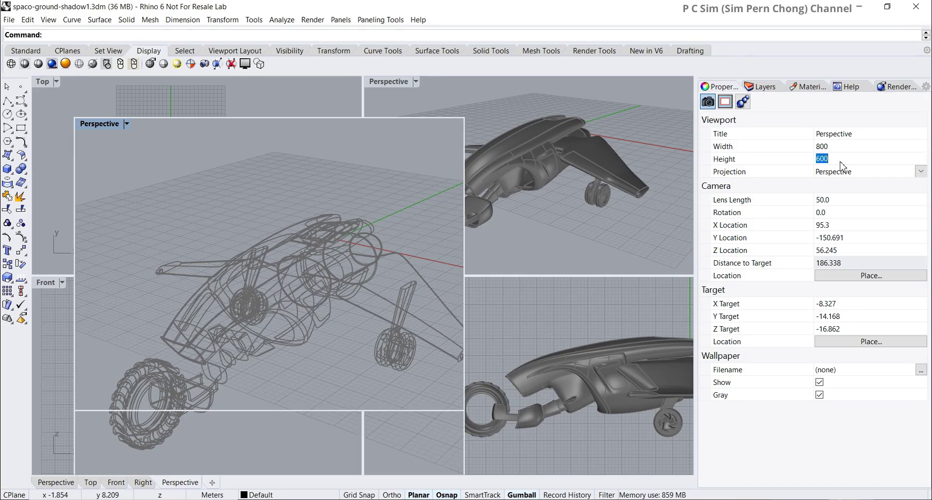
- Move the floating viewport right and orbit its camera to view the ship from above
{"action": "left_click_drag", "start_coordinate": [94, 128], "coordinate": [231, 129]}
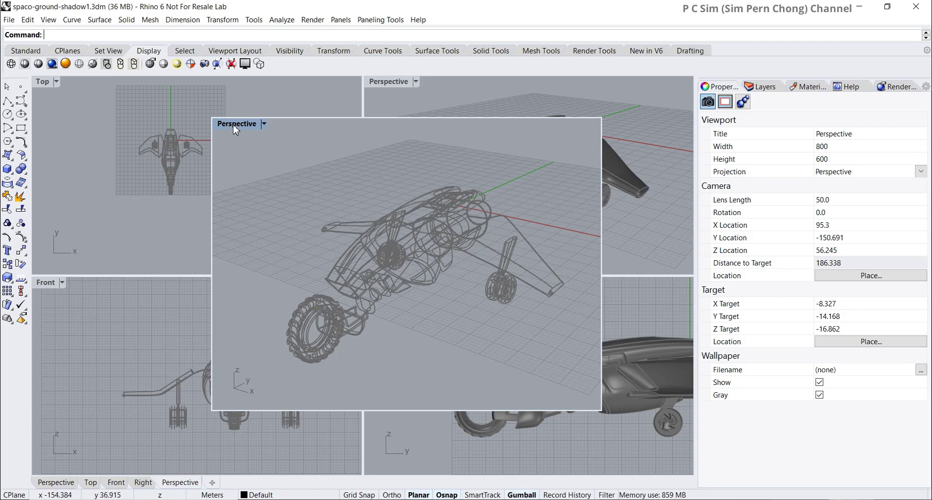
{"action": "right_click_drag", "start_coordinate": [301, 204], "coordinate": [383, 201]}
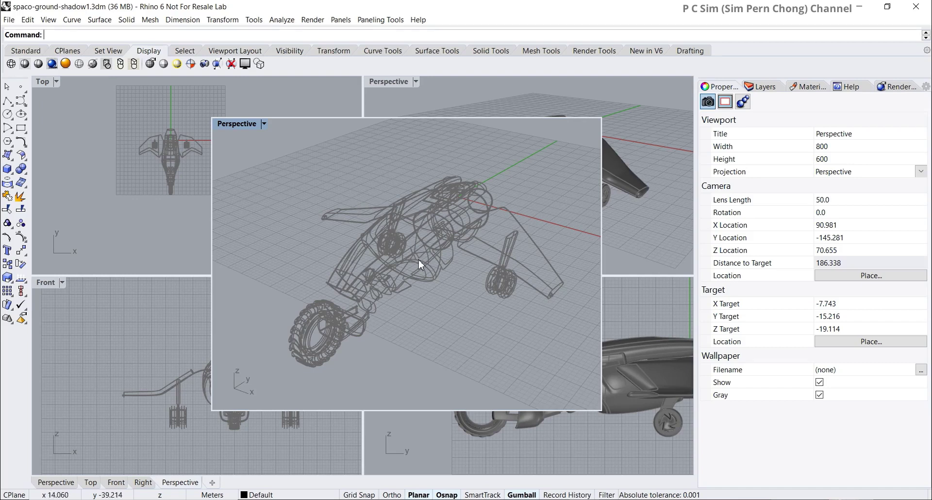
{"action": "mouse_move", "coordinate": [494, 345]}
{"action": "right_mouse_down"}
{"action": "mouse_move", "coordinate": [482, 340]}
{"action": "mouse_move", "coordinate": [509, 335]}
{"action": "right_mouse_up"}
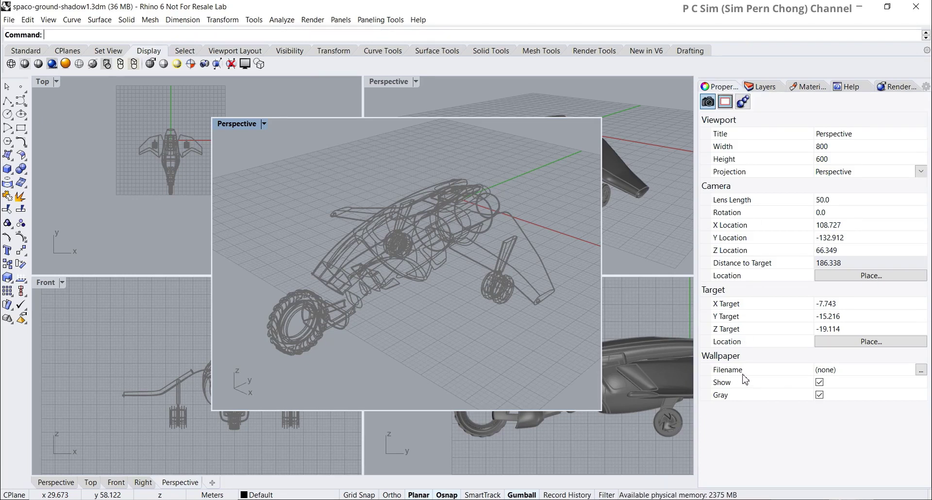
- Load street.jpg as the floating Perspective viewport's wallpaper
{"action": "left_click", "coordinate": [921, 371]}
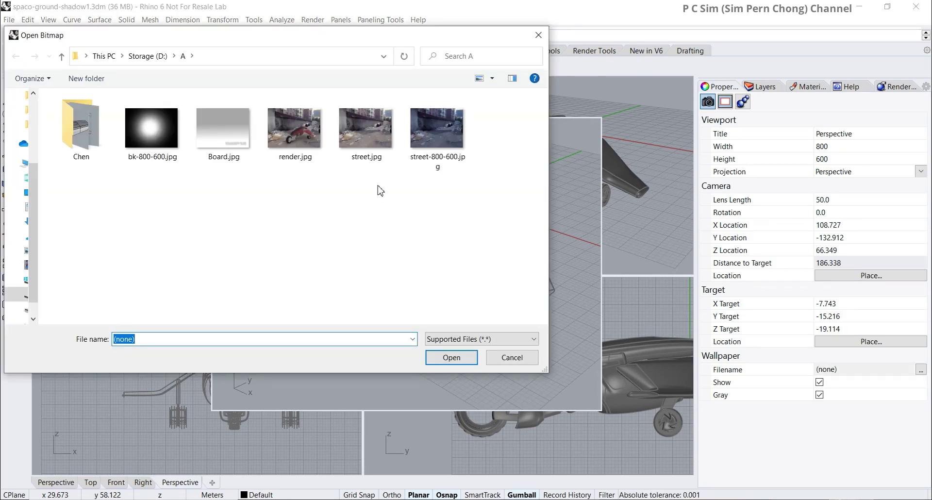
{"action": "left_click", "coordinate": [365, 135]}
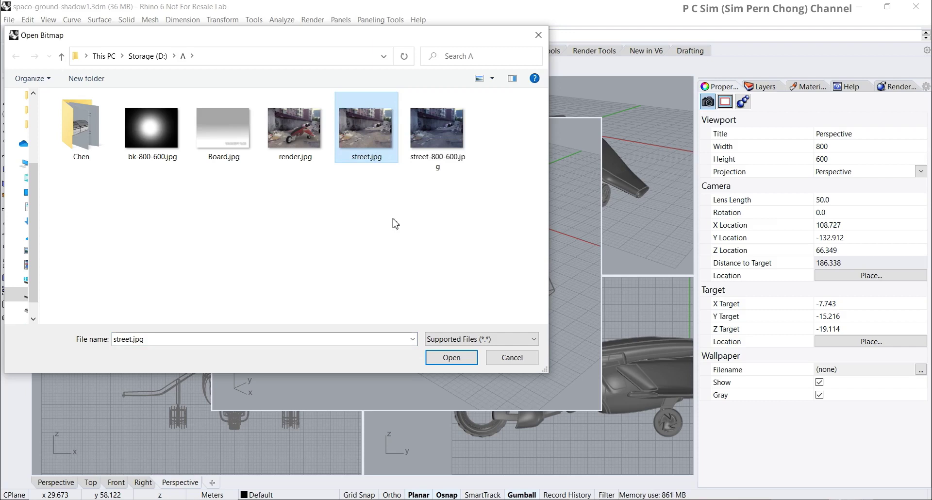
{"action": "left_click", "coordinate": [452, 357]}
{"action": "right_click_drag", "start_coordinate": [450, 355], "coordinate": [480, 356]}
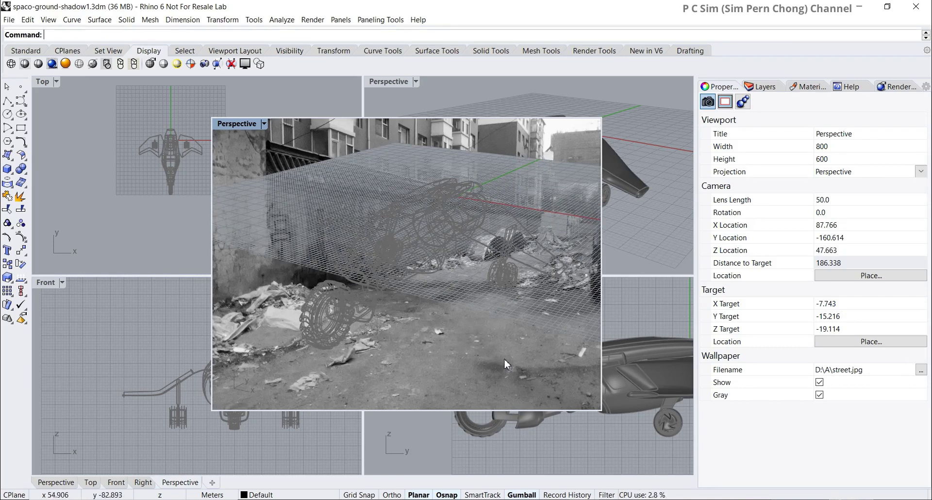
- Uncheck Wallpaper Gray so street.jpg shows in full colour, with the camera orbited lower
{"action": "right_click_drag", "start_coordinate": [495, 305], "coordinate": [429, 298]}
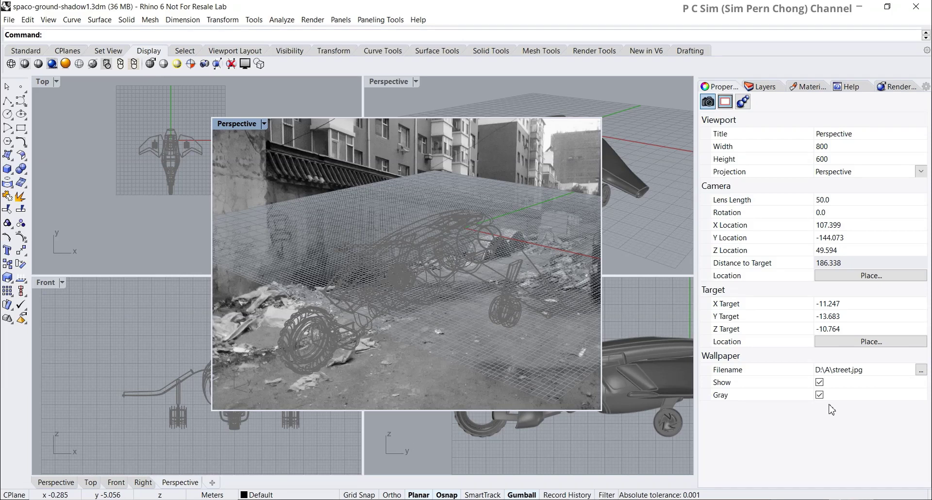
{"action": "left_click", "coordinate": [819, 383]}
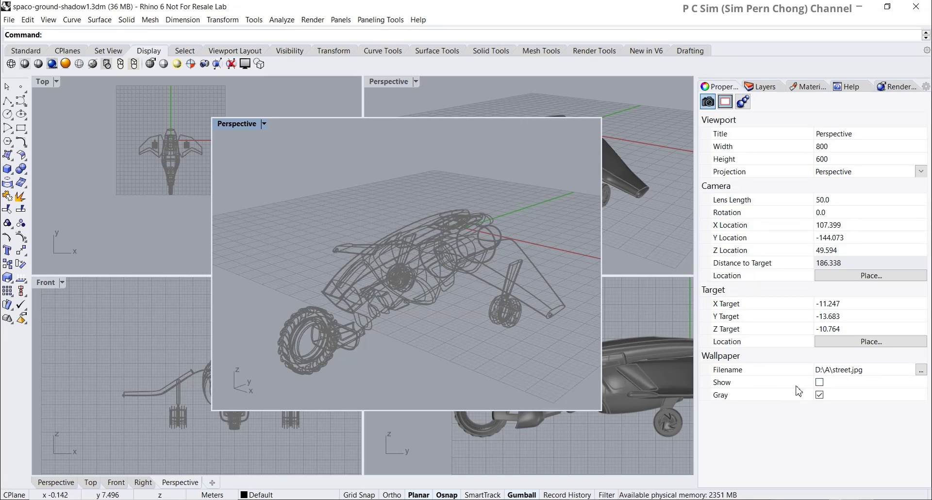
{"action": "left_click", "coordinate": [819, 383]}
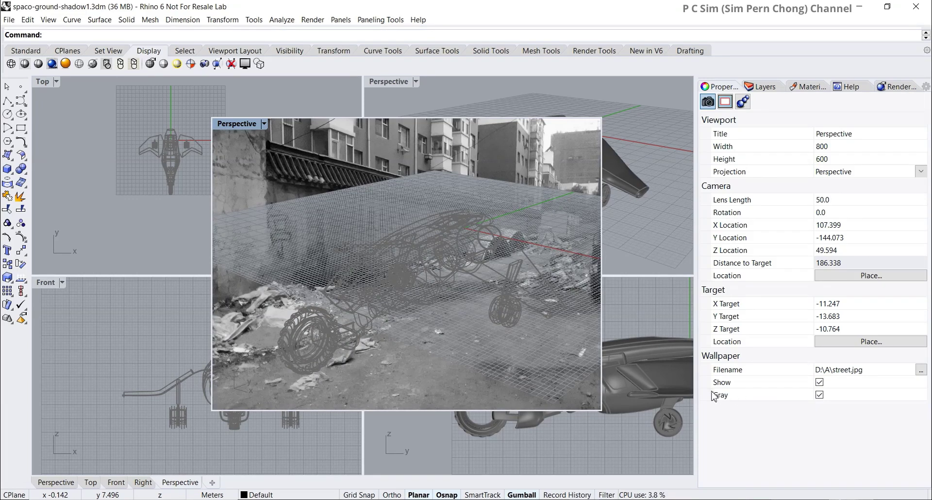
{"action": "right_click_drag", "start_coordinate": [510, 302], "coordinate": [517, 279]}
{"action": "right_click_drag", "start_coordinate": [415, 313], "coordinate": [406, 322]}
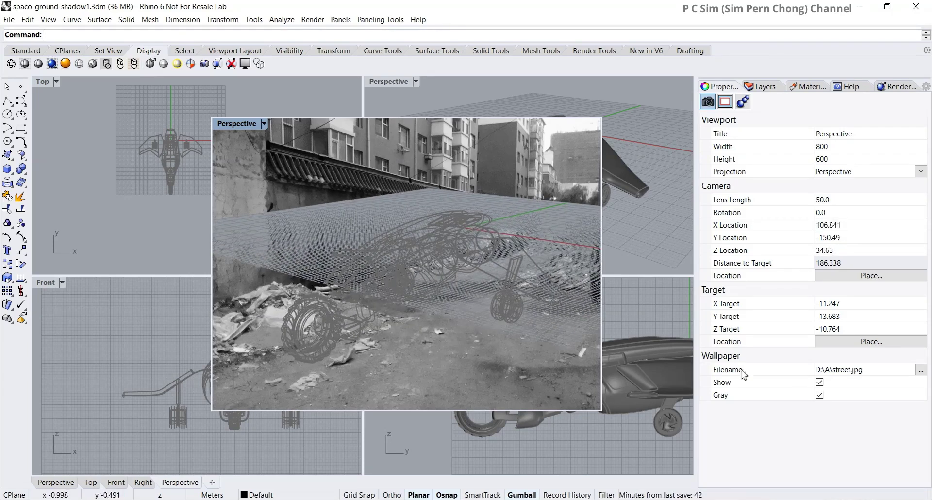
{"action": "left_click", "coordinate": [820, 396]}
{"action": "right_click_drag", "start_coordinate": [429, 283], "coordinate": [410, 290]}
- Switch the floating Perspective view to Rendered display mode
{"action": "left_click", "coordinate": [228, 125]}
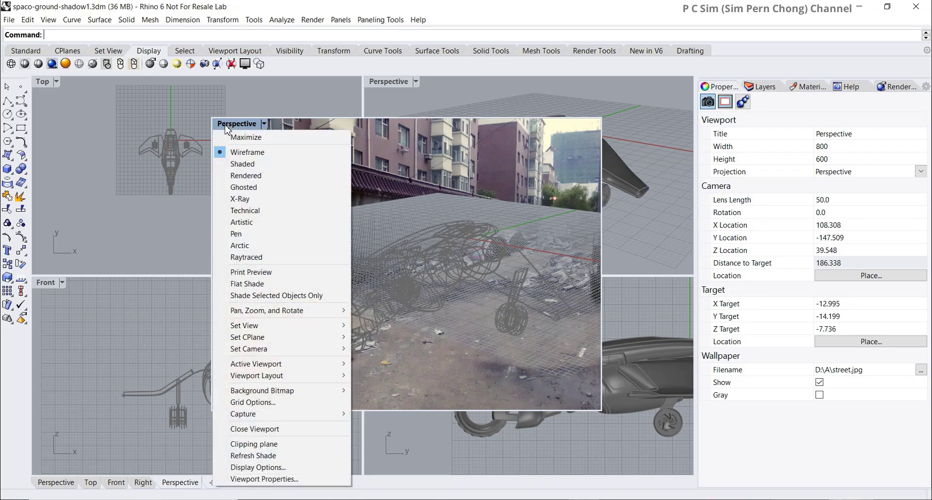
{"action": "left_click", "coordinate": [246, 175]}
{"action": "right_click_drag", "start_coordinate": [411, 282], "coordinate": [434, 290]}
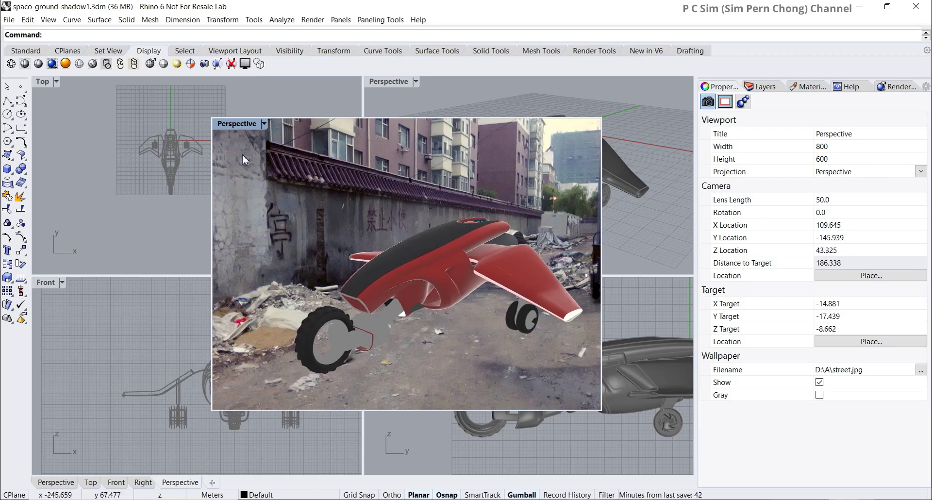
- Switch the Perspective view to Raytraced display and orbit slightly lower
{"action": "left_click", "coordinate": [232, 124]}
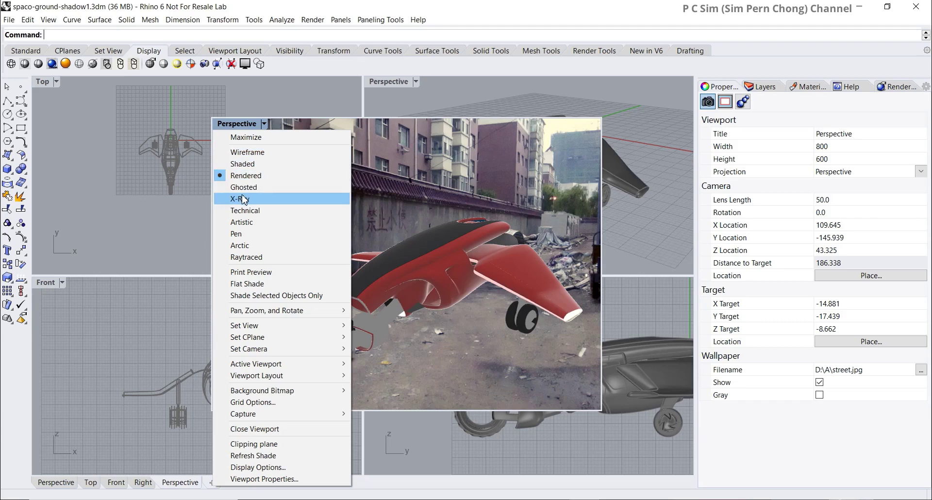
{"action": "left_click", "coordinate": [251, 258]}
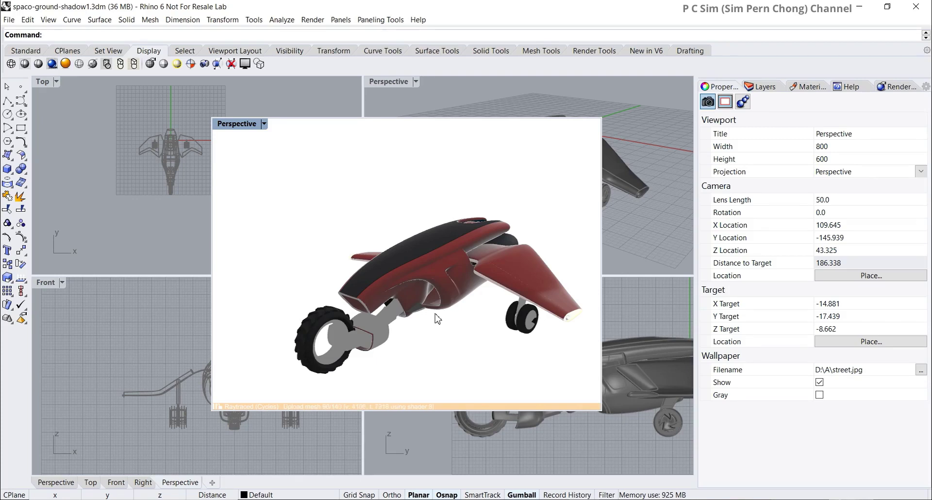
{"action": "right_click_drag", "start_coordinate": [437, 319], "coordinate": [423, 290]}
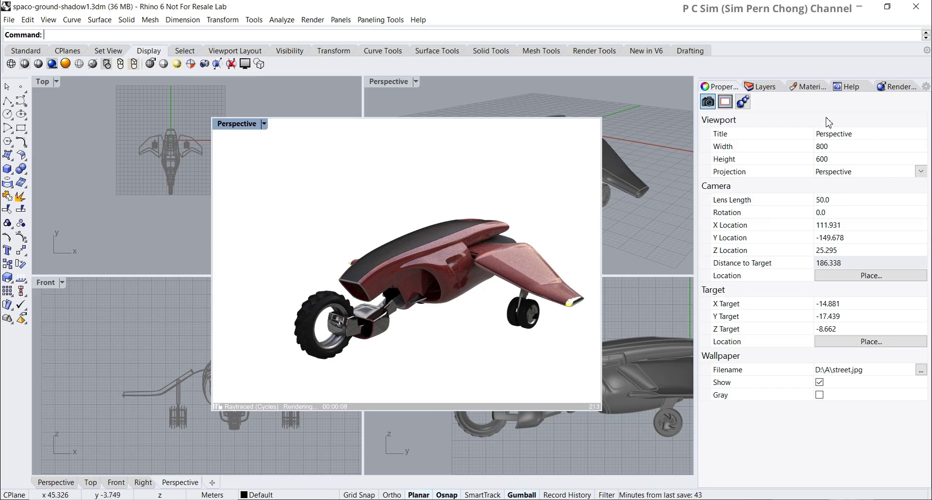
- Open the Rendering panel and toggle the render settings via the Standard toolbar's Render icon
{"action": "left_click", "coordinate": [898, 86]}
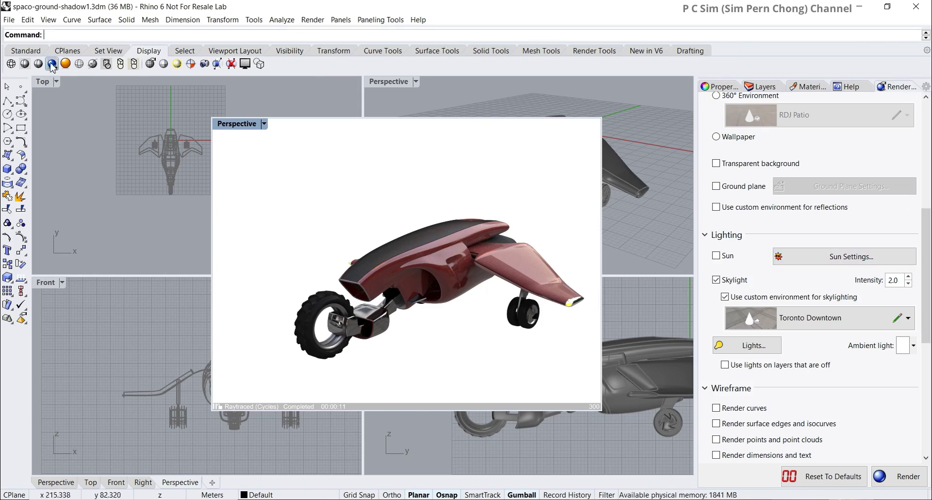
{"action": "left_click", "coordinate": [17, 53]}
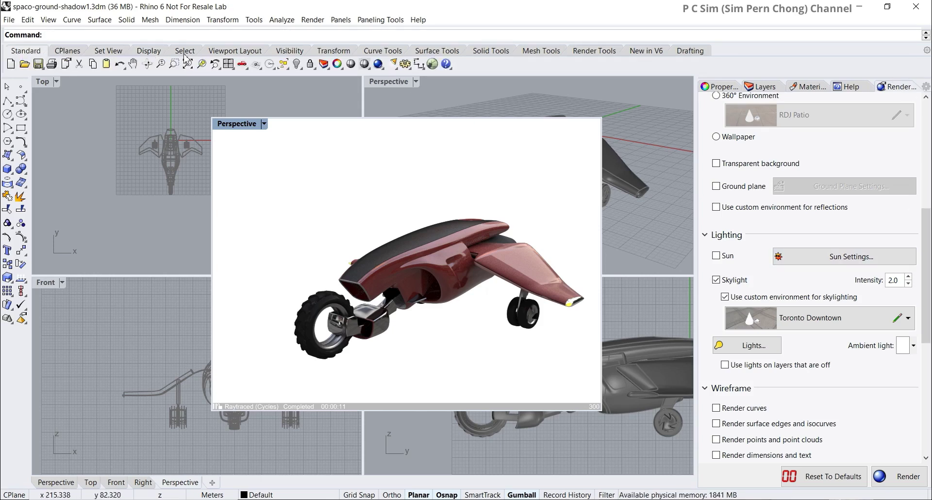
{"action": "right_click", "coordinate": [376, 67]}
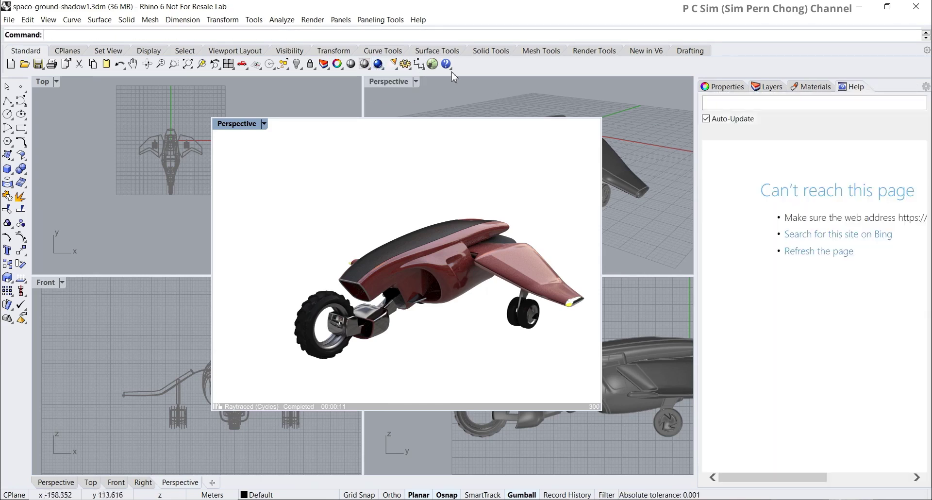
{"action": "right_click", "coordinate": [379, 64]}
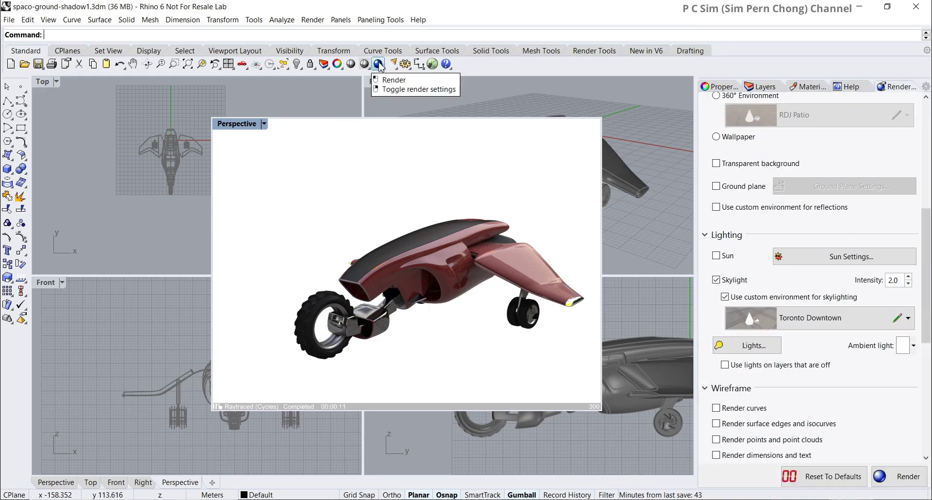
- Scroll the Rendering panel to Backdrop, showing the white solid-colour setting
{"action": "scroll", "coordinate": [917, 196], "scroll_direction": "up", "scroll_amount": 3}
{"action": "scroll", "coordinate": [917, 196], "scroll_direction": "up", "scroll_amount": 3}
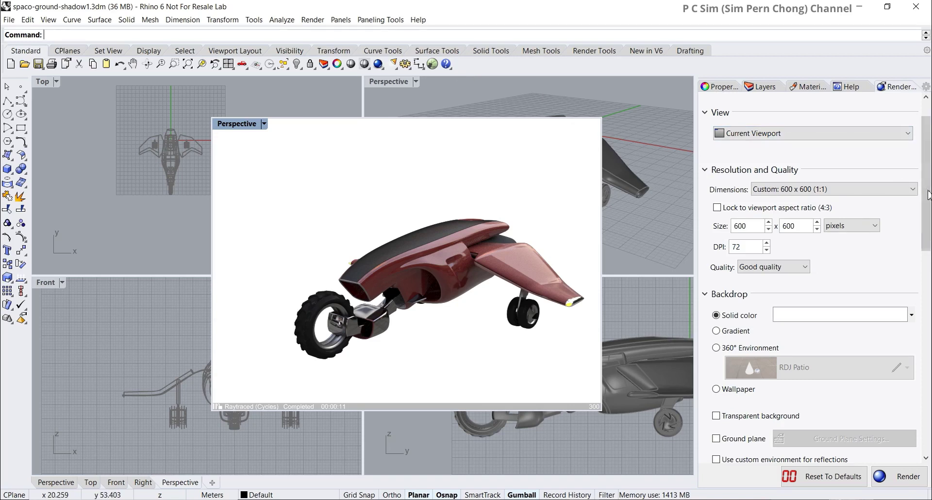
{"action": "scroll", "coordinate": [900, 179], "scroll_direction": "down", "scroll_amount": 2}
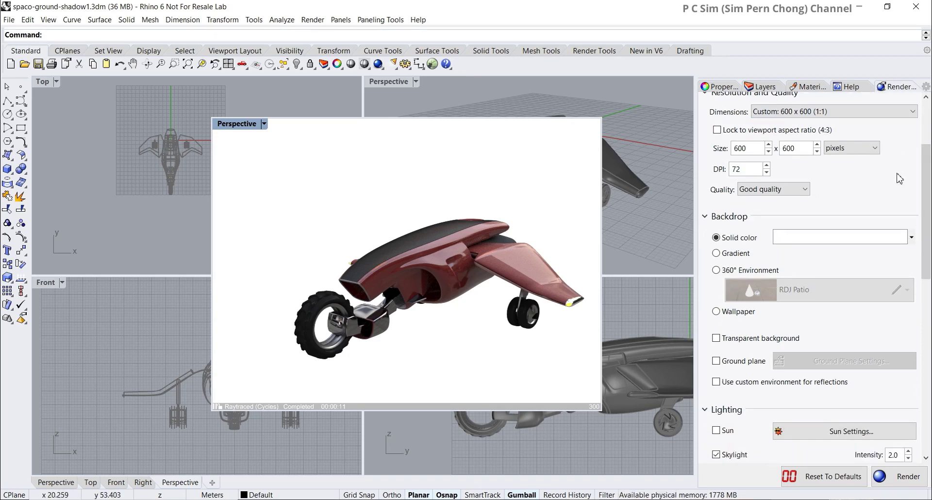
{"action": "scroll", "coordinate": [898, 179], "scroll_direction": "down", "scroll_amount": 1}
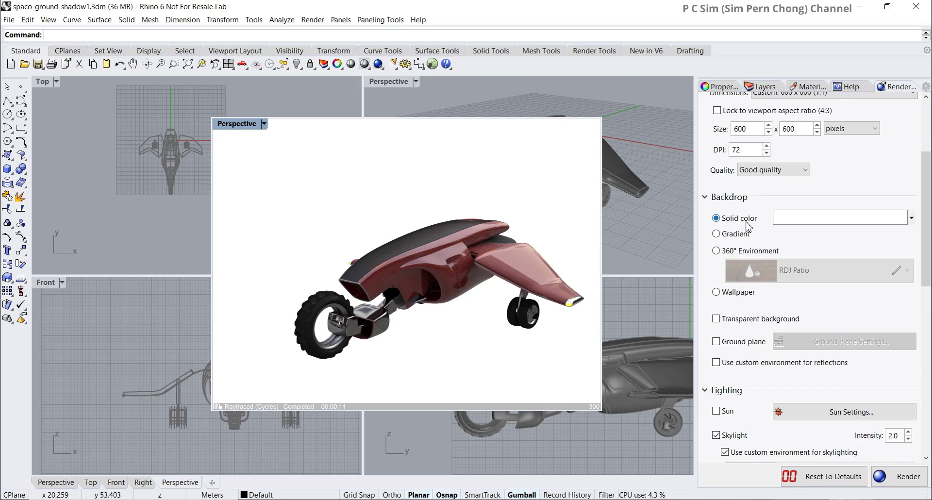
{"action": "scroll", "coordinate": [822, 216], "scroll_direction": "up", "scroll_amount": 5}
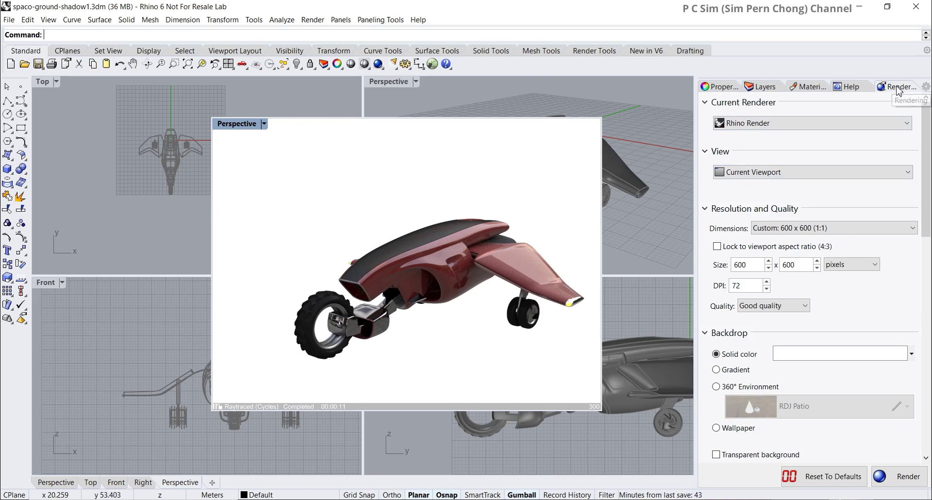
{"action": "scroll", "coordinate": [855, 201], "scroll_direction": "down", "scroll_amount": 3}
{"action": "scroll", "coordinate": [845, 201], "scroll_direction": "down", "scroll_amount": 1}
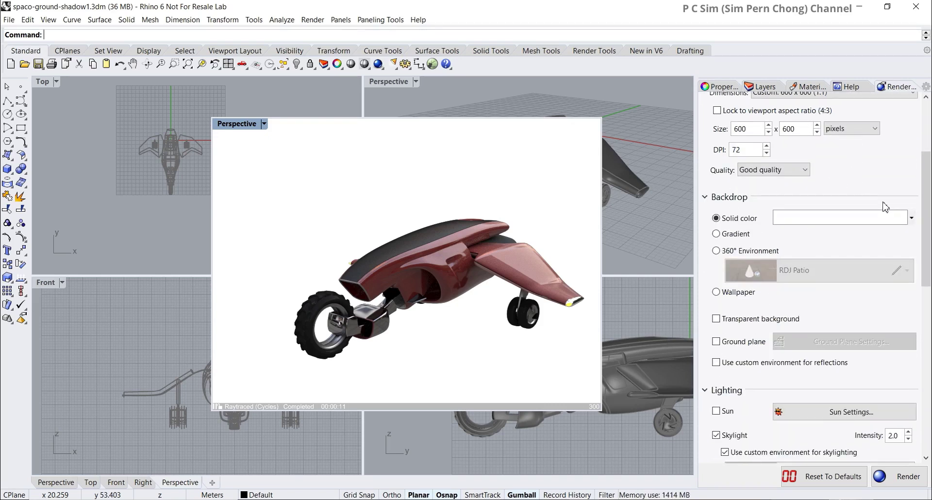
{"action": "scroll", "coordinate": [886, 207], "scroll_direction": "down", "scroll_amount": 1}
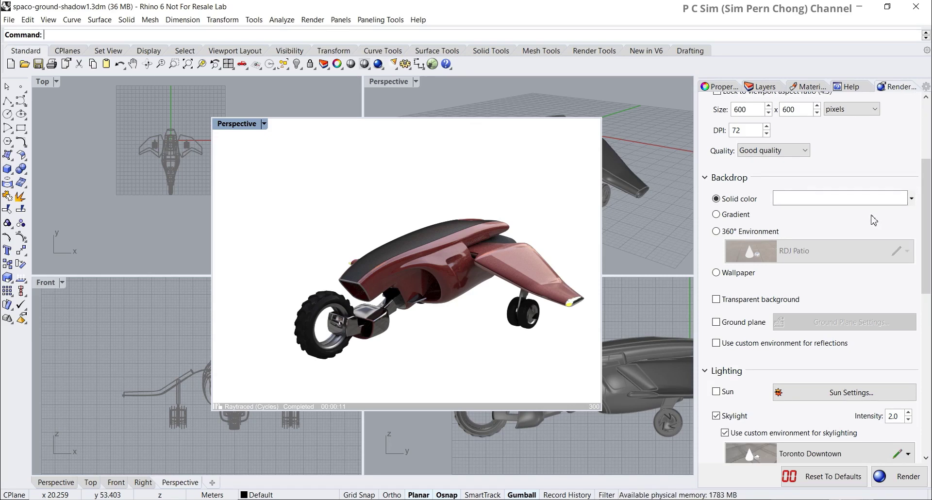
- Set the render backdrop to Wallpaper and reframe the raytraced spacecraft over the street photo
{"action": "left_click", "coordinate": [717, 272]}
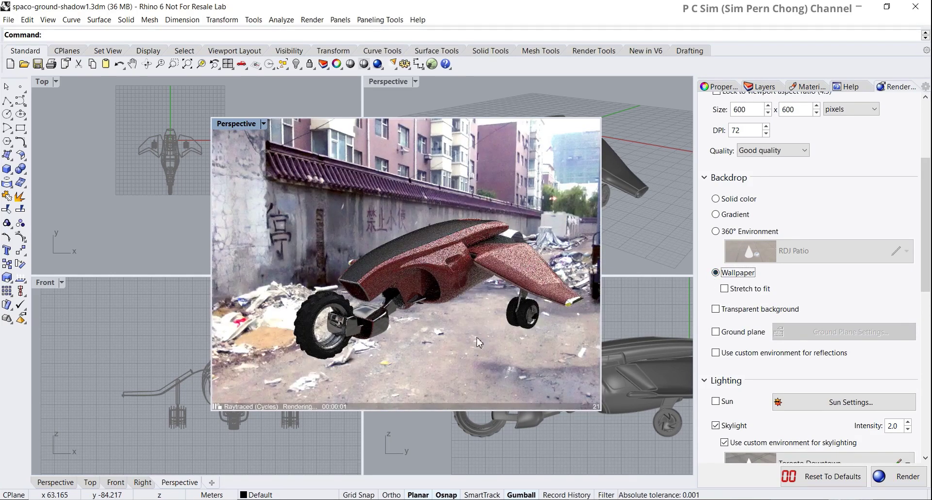
{"action": "scroll", "coordinate": [476, 324], "scroll_direction": "down", "scroll_amount": 3}
{"action": "right_click_drag", "start_coordinate": [476, 324], "coordinate": [491, 343]}
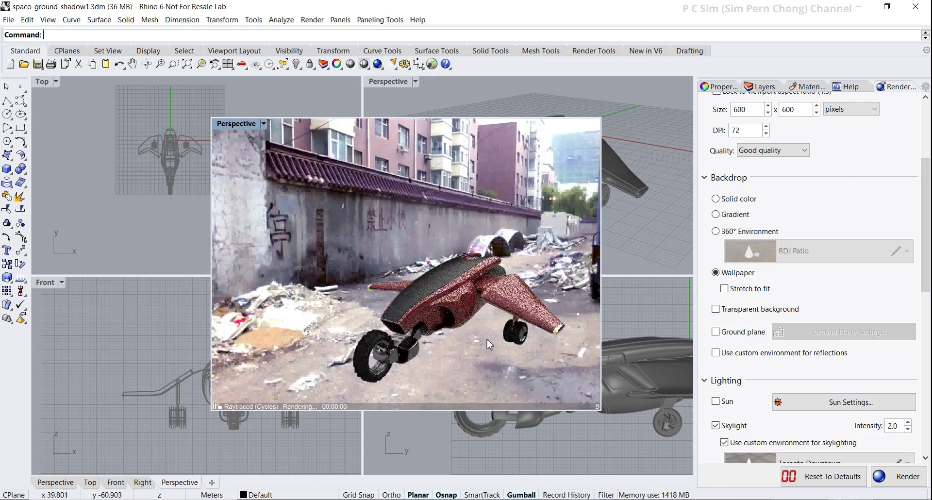
{"action": "scroll", "coordinate": [489, 344], "scroll_direction": "up", "scroll_amount": 3}
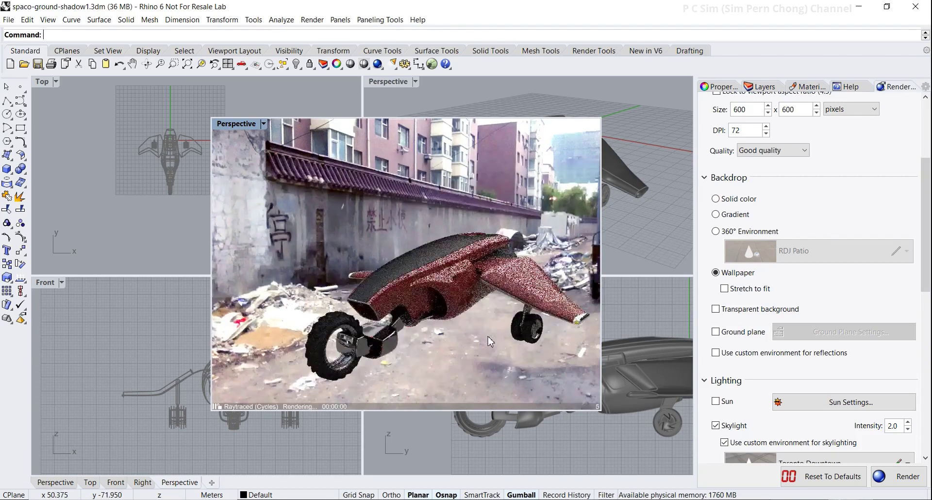
{"action": "right_click_drag", "start_coordinate": [488, 342], "coordinate": [517, 342]}
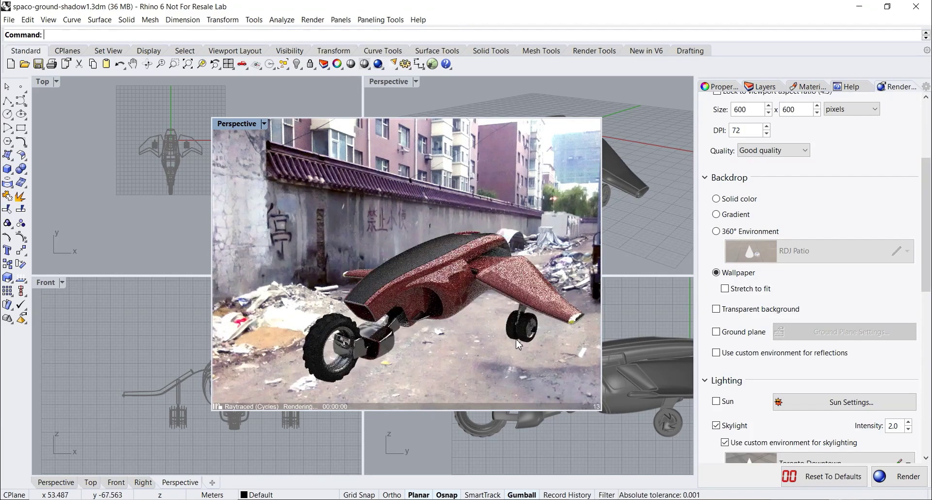
{"action": "mouse_move", "coordinate": [452, 359]}
{"action": "right_mouse_down"}
{"action": "mouse_move", "coordinate": [424, 364]}
{"action": "mouse_move", "coordinate": [460, 352]}
{"action": "right_mouse_up"}
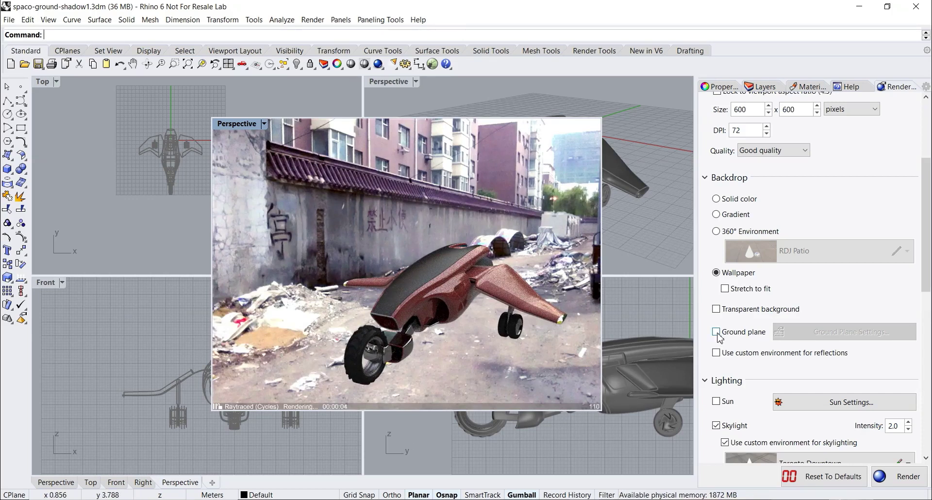
- Enable the ground plane and set it to Show shadow only in Ground Plane Settings
{"action": "left_click", "coordinate": [716, 332]}
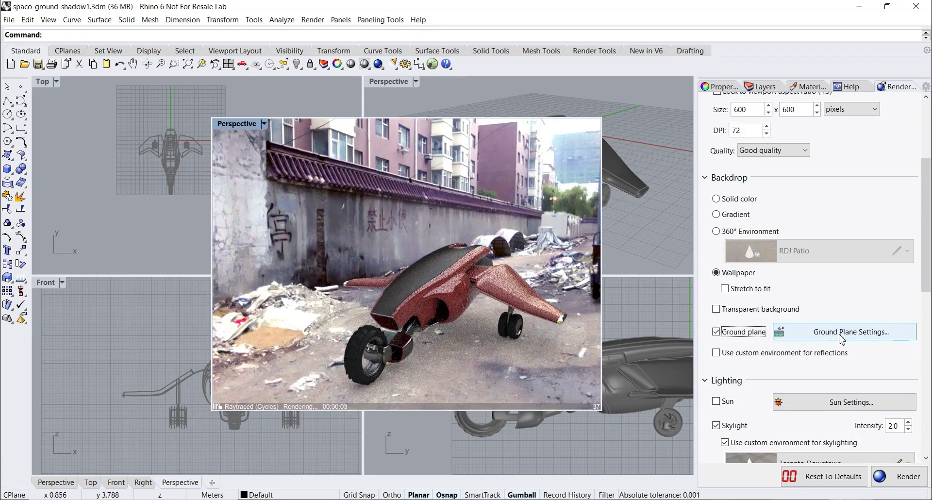
{"action": "left_click", "coordinate": [841, 335]}
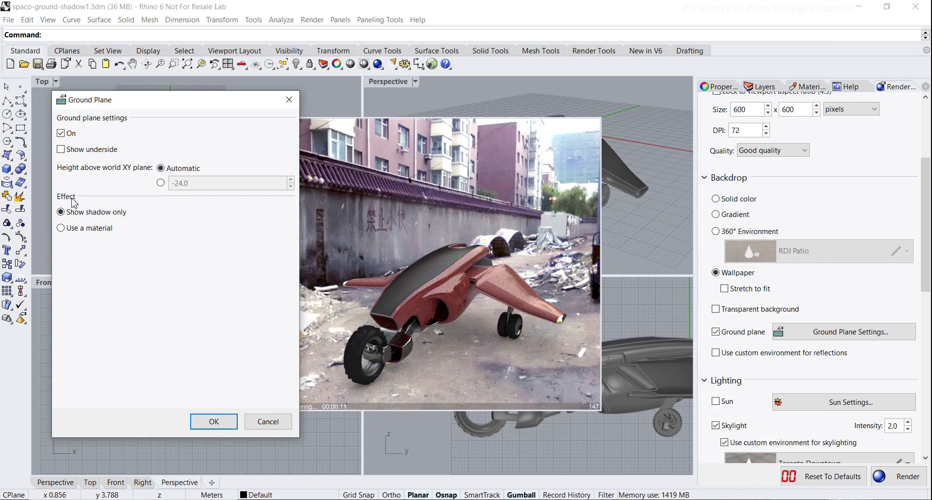
{"action": "left_click", "coordinate": [61, 230]}
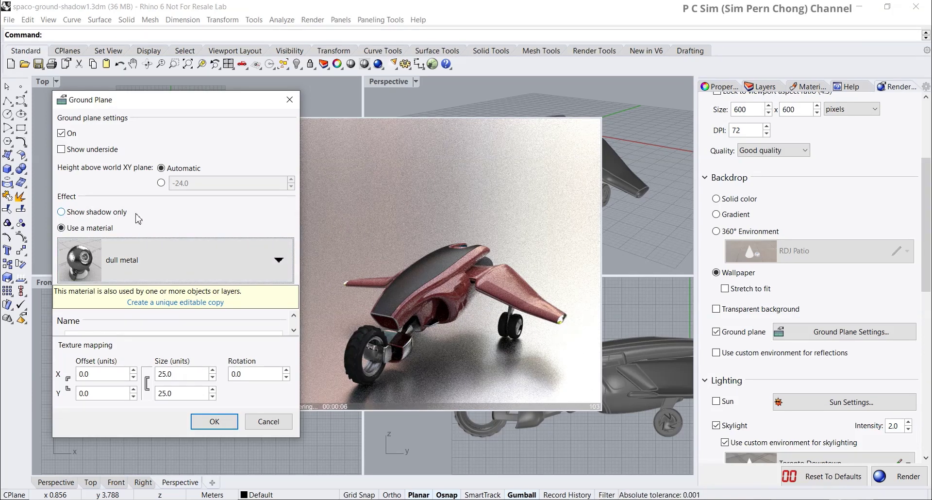
{"action": "left_click", "coordinate": [62, 212]}
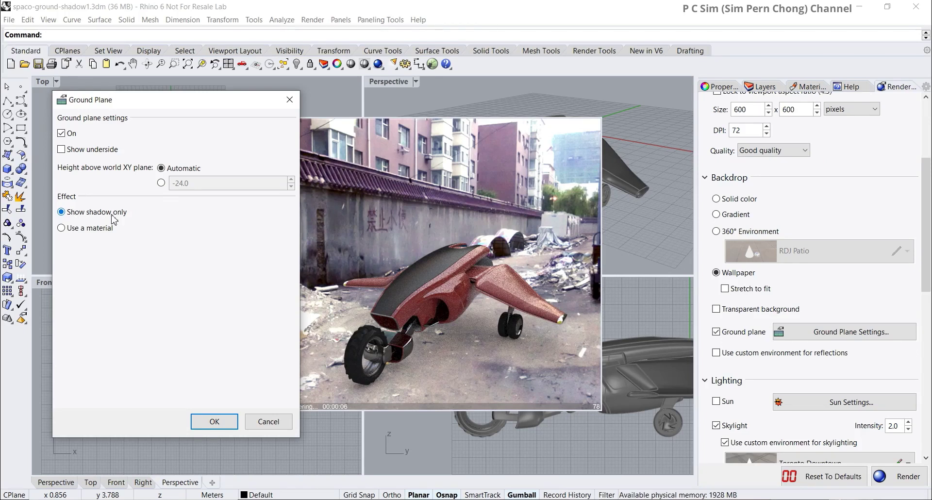
{"action": "left_click", "coordinate": [213, 421]}
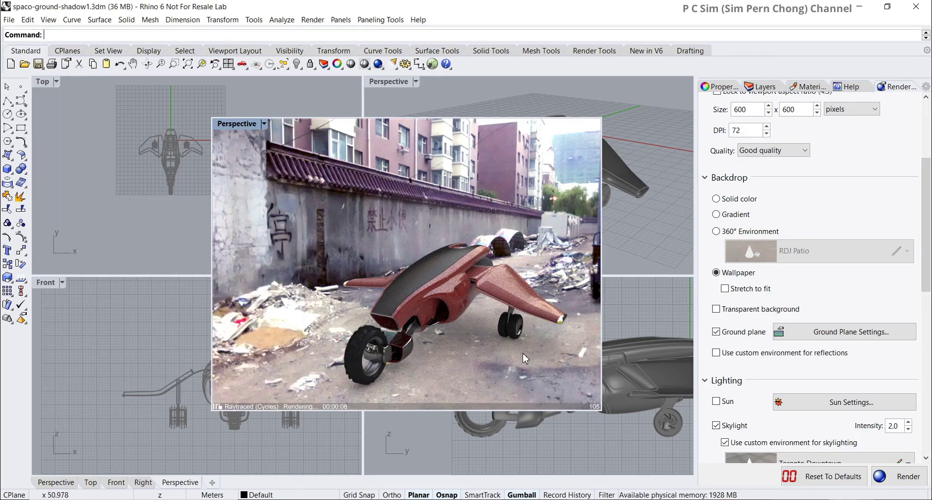
- Orbit slightly around the spacecraft, let Cycles finish 300 passes, then show the Display toolbar
{"action": "mouse_move", "coordinate": [475, 346]}
{"action": "right_mouse_down"}
{"action": "mouse_move", "coordinate": [482, 352]}
{"action": "mouse_move", "coordinate": [470, 344]}
{"action": "mouse_move", "coordinate": [477, 345]}
{"action": "right_mouse_up"}
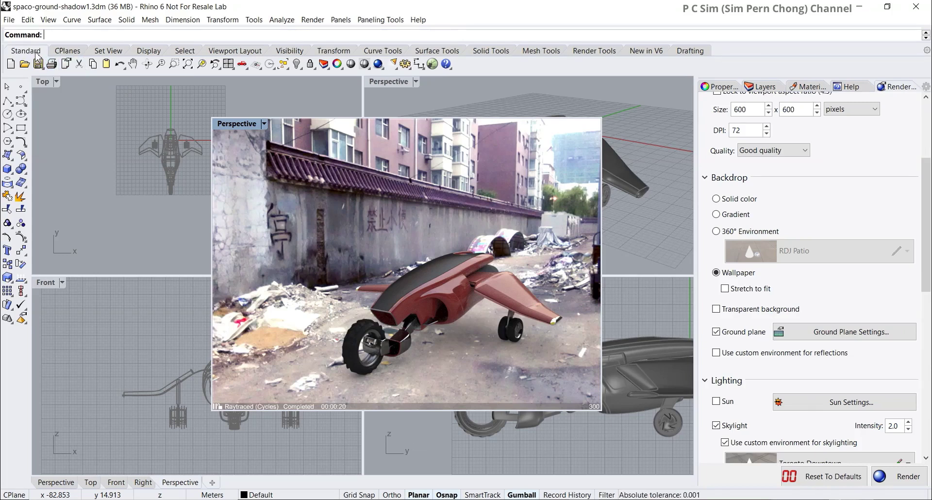
{"action": "left_click", "coordinate": [148, 52]}
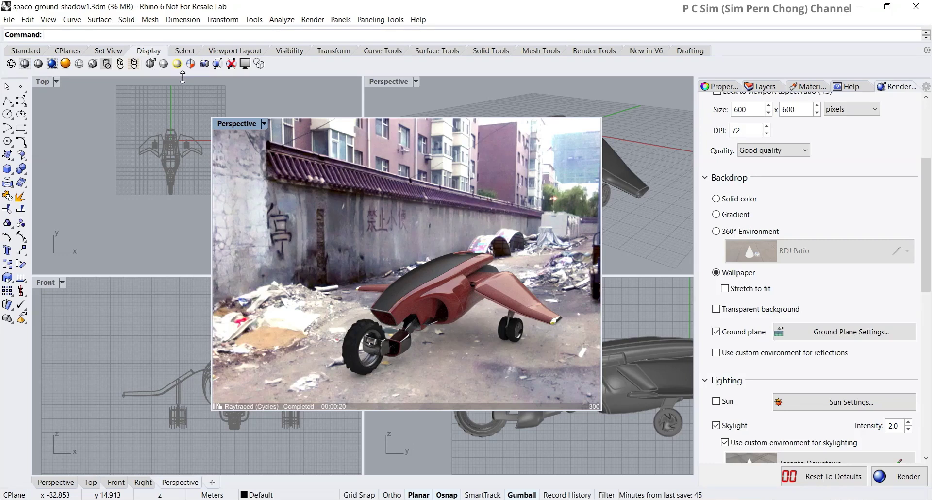
- Start View Capture to File and set the capture scale to 3 for 2400 x 1800 pixels
{"action": "left_click", "coordinate": [205, 64]}
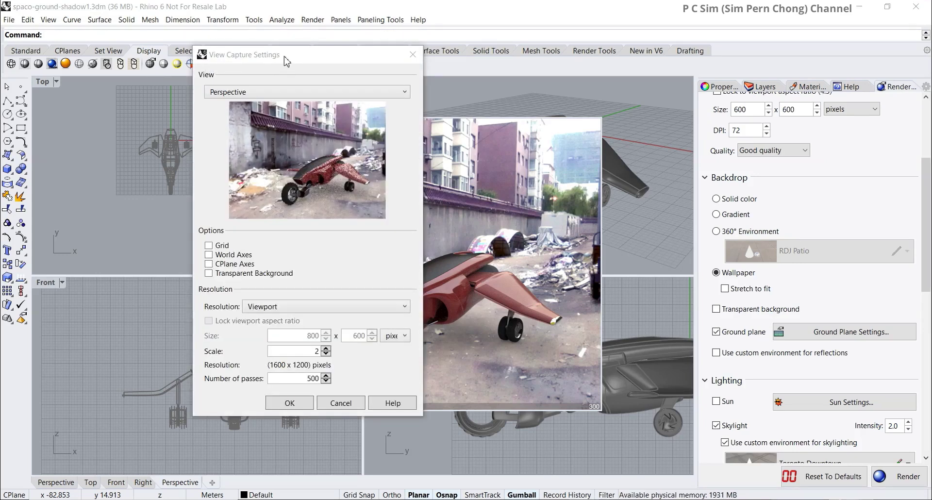
{"action": "left_click_drag", "start_coordinate": [286, 61], "coordinate": [189, 61]}
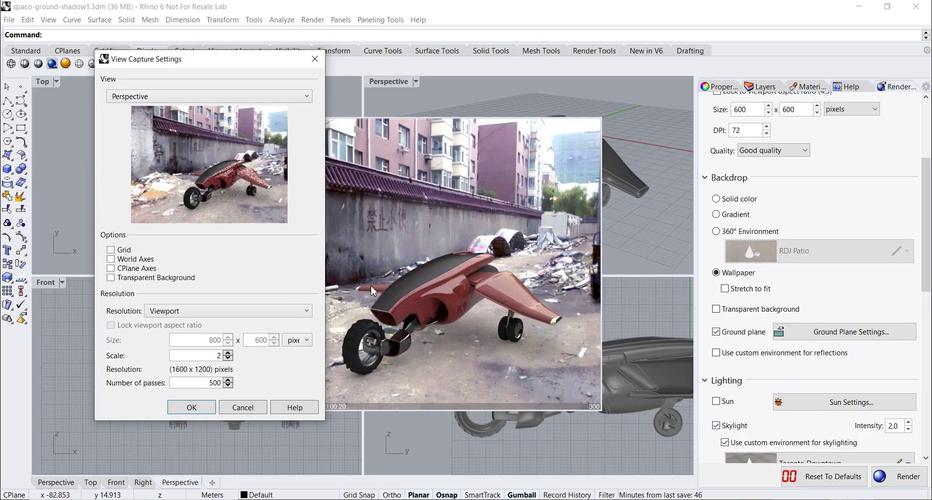
{"action": "left_click_drag", "start_coordinate": [204, 64], "coordinate": [246, 56]}
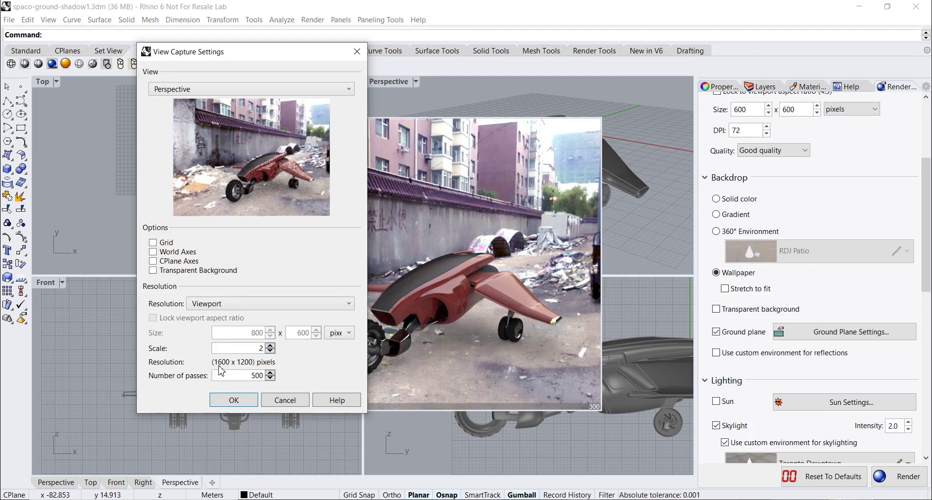
{"action": "left_click", "coordinate": [270, 345]}
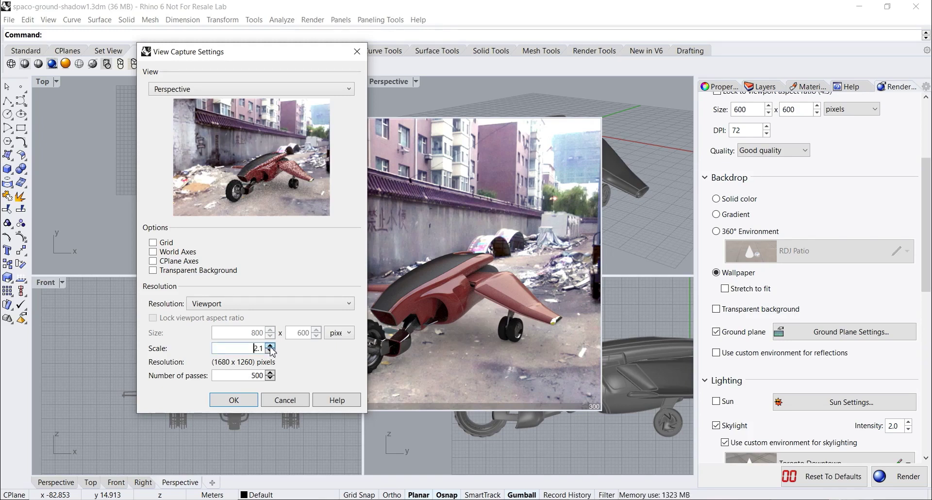
{"action": "type", "text": "3"}
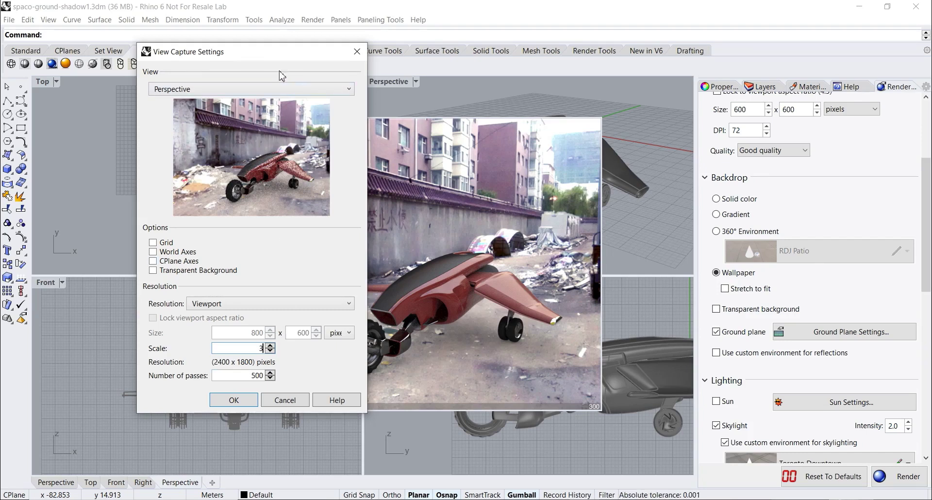
{"action": "mouse_move", "coordinate": [268, 59]}
{"action": "left_mouse_down"}
{"action": "mouse_move", "coordinate": [285, 57]}
{"action": "mouse_move", "coordinate": [272, 70]}
{"action": "left_mouse_up"}
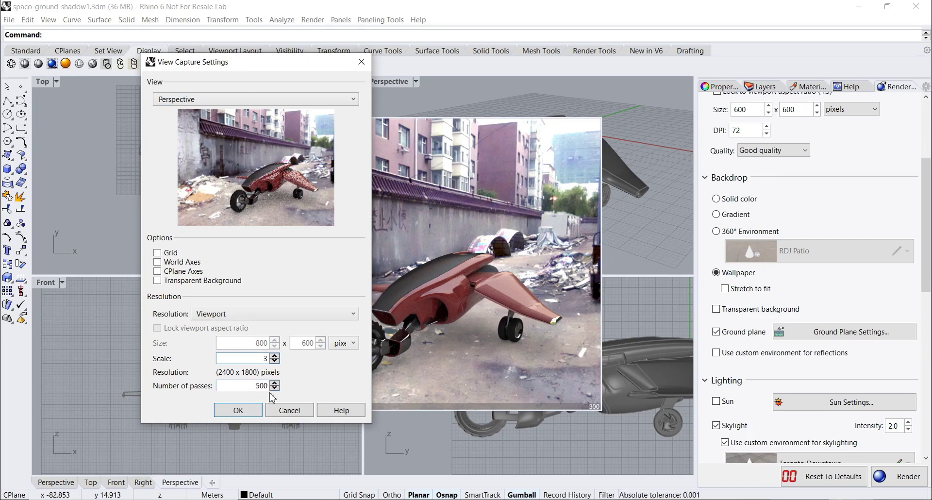
- Accept the capture settings and save the image as render.jpg in D:\A
{"action": "left_click", "coordinate": [238, 410]}
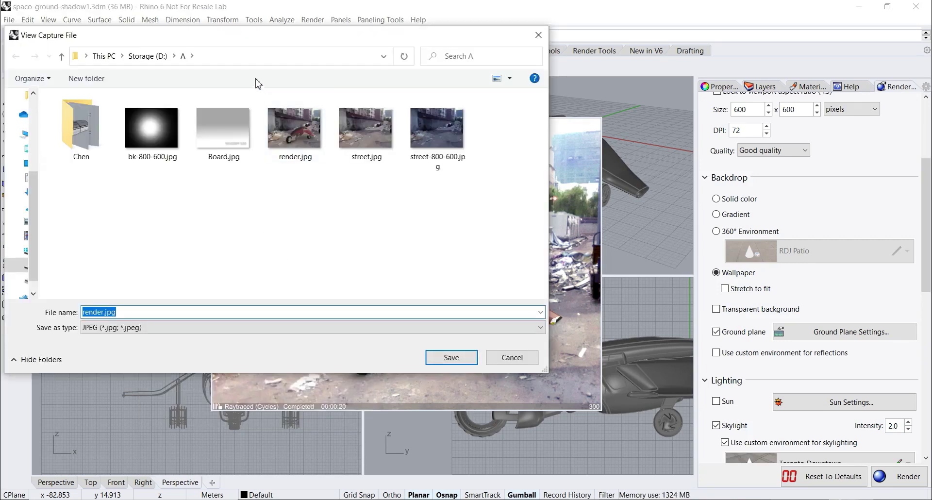
{"action": "left_click_drag", "start_coordinate": [229, 42], "coordinate": [314, 108]}
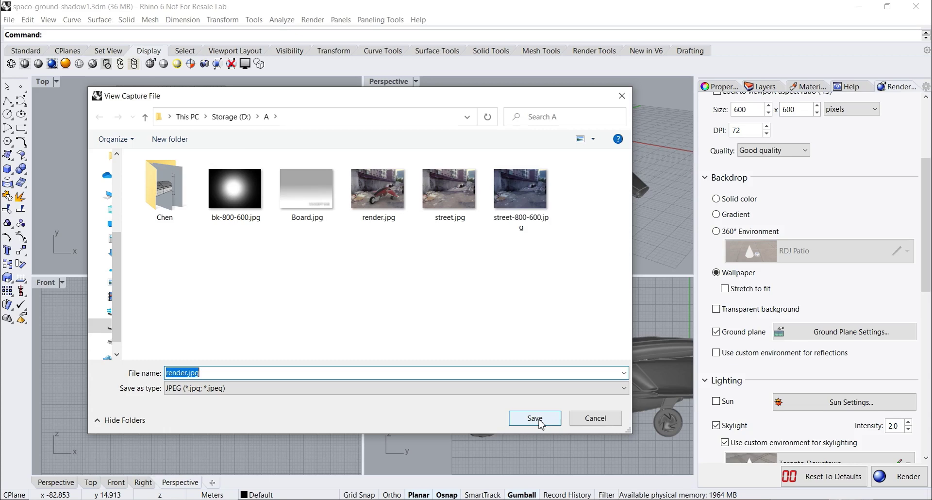
{"action": "left_click", "coordinate": [593, 418]}
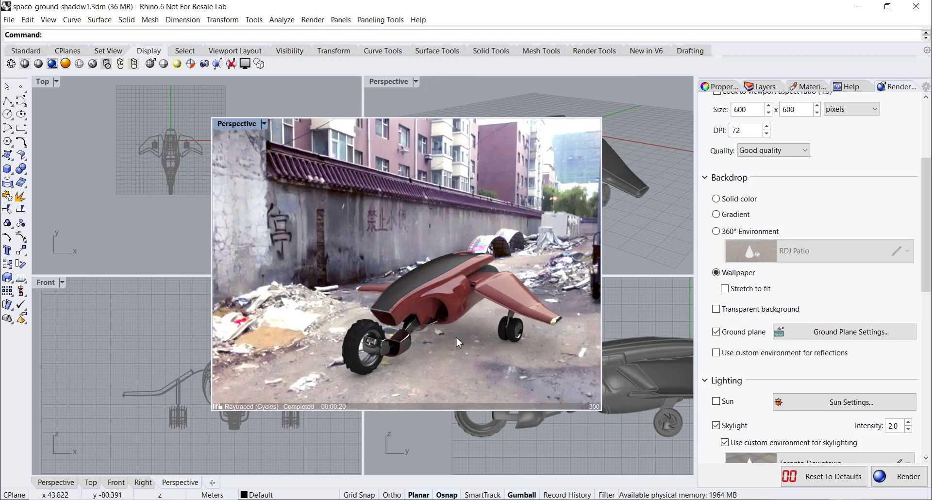